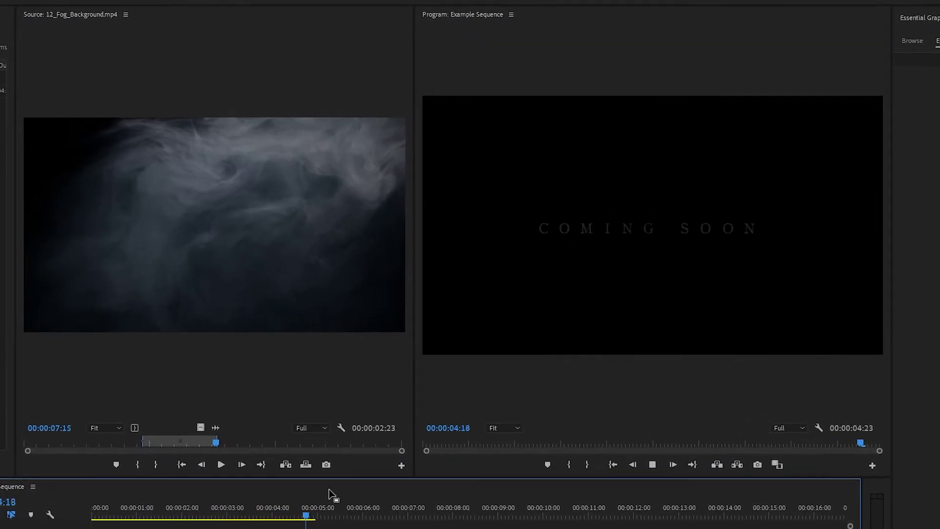
Drag the playhead back to 00:00:01:00, where the COMING SOON title is fully visible.
drag(301, 513, 198, 501)
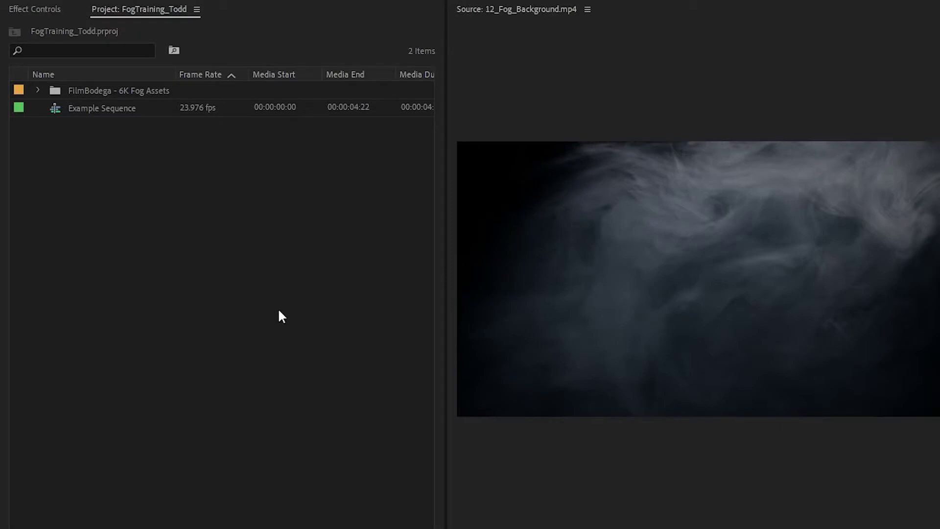
Expand the fog assets folder and preview 02_Fog_WhispyCloud2, 03_Fog_Languid and 04_Fog_Subtle.
click(51, 199)
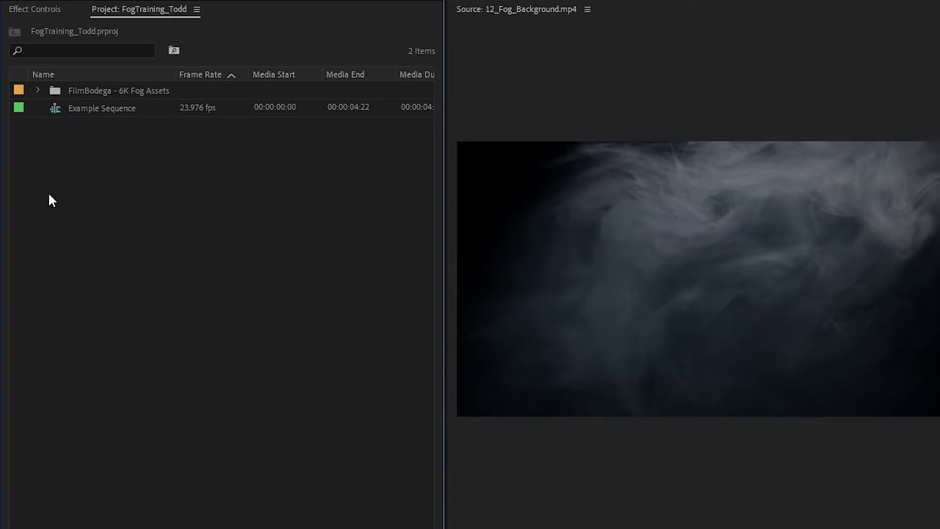
click(37, 90)
double_click(63, 125)
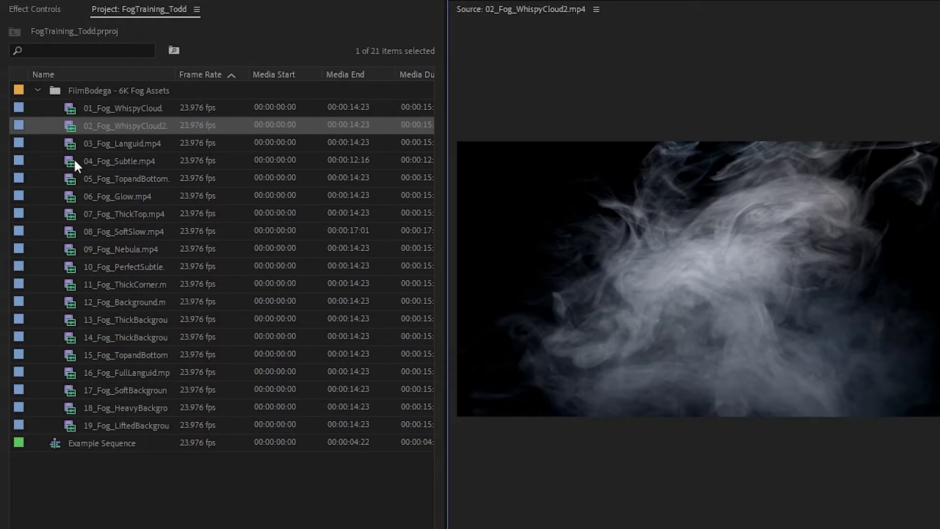
double_click(73, 142)
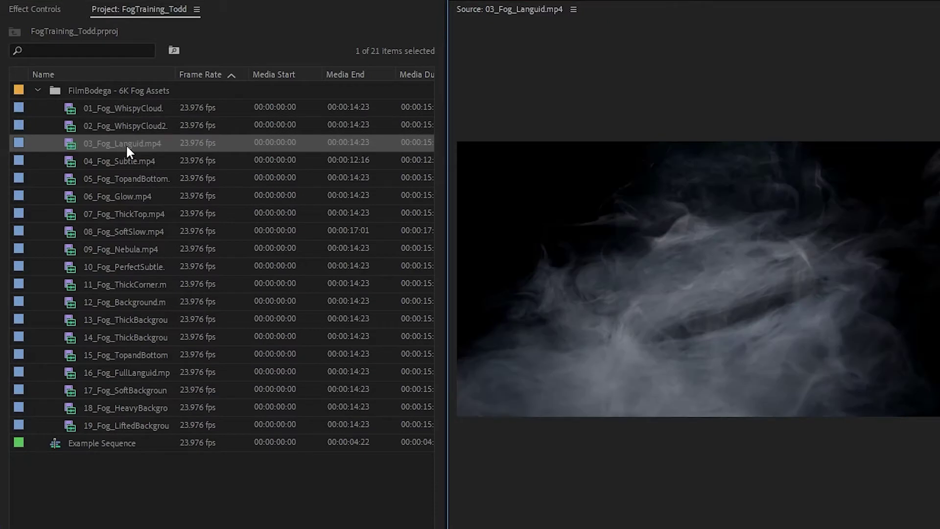
double_click(71, 162)
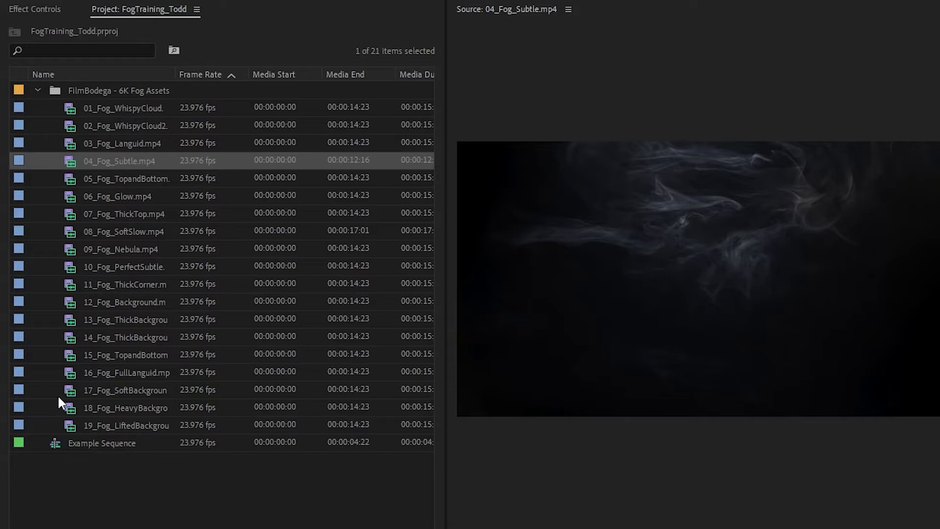
Load 18_Fog_HeavyBackground.mp4 in the Source monitor and play it.
click(68, 388)
double_click(69, 407)
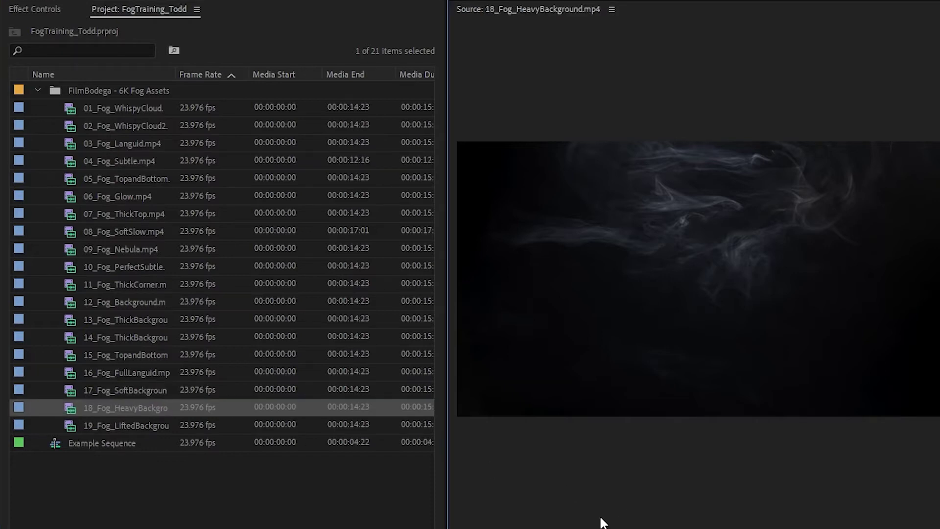
key(space)
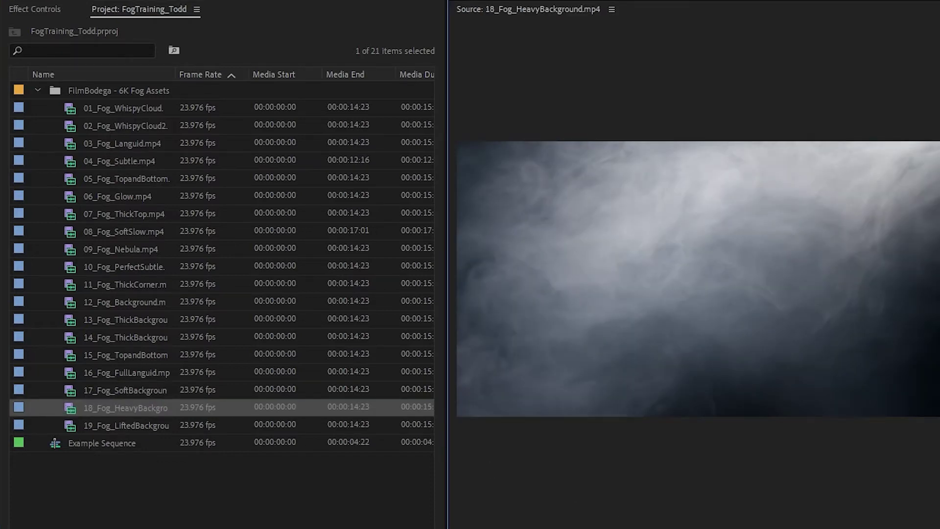
click(199, 523)
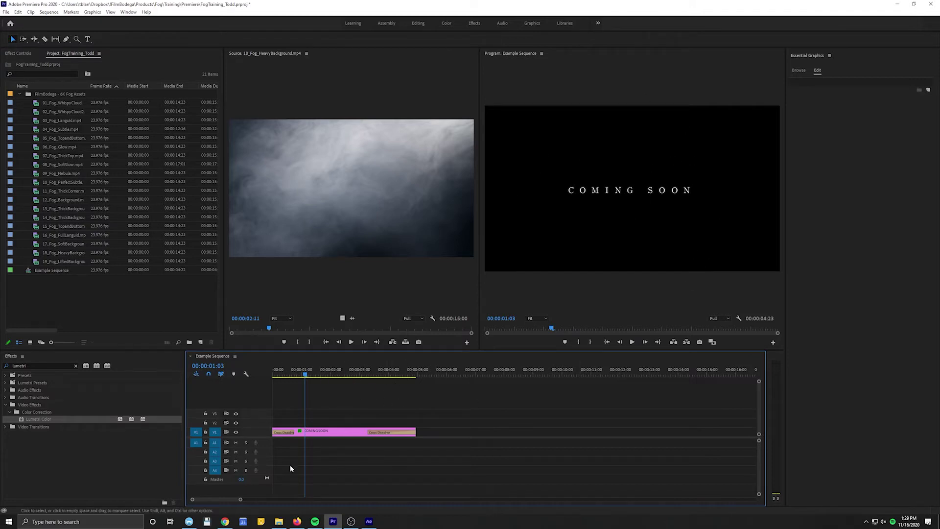
Nest the COMING SOON clip as 'Coming Soon Title' and slide it to about 3.5 seconds.
right_click(315, 433)
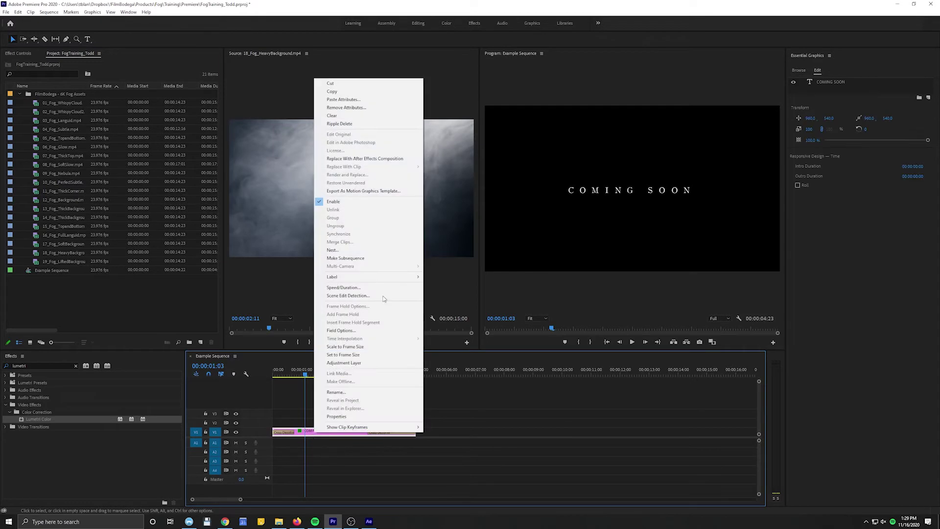
click(351, 250)
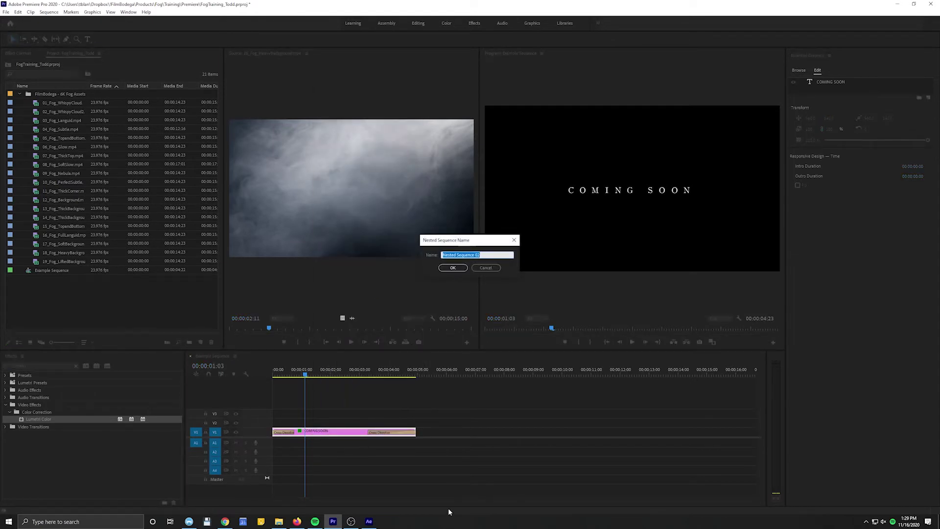
text(Coming Soon Title)
key(Return)
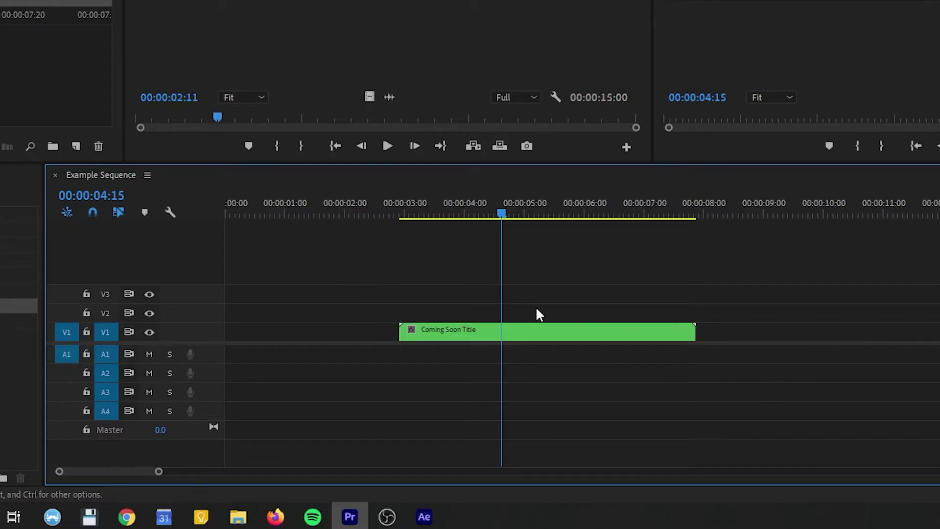
drag(639, 338, 538, 338)
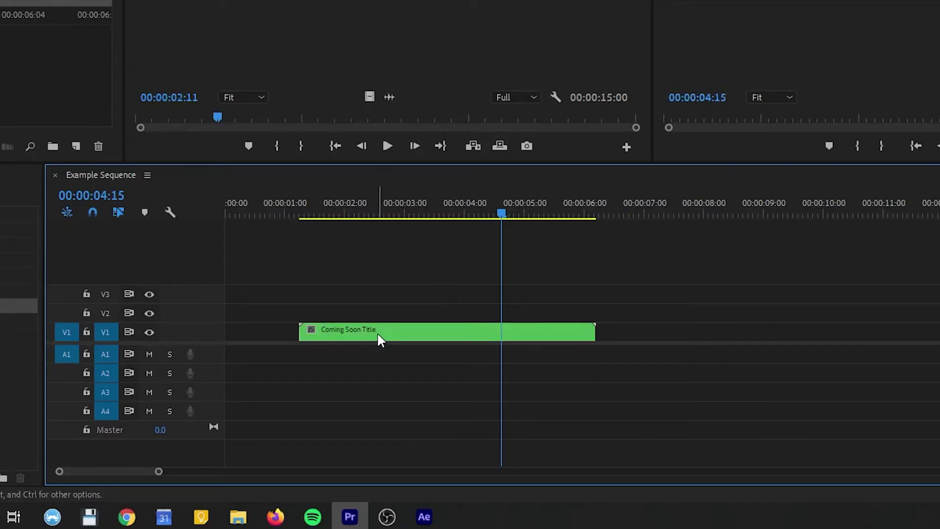
drag(378, 337, 504, 336)
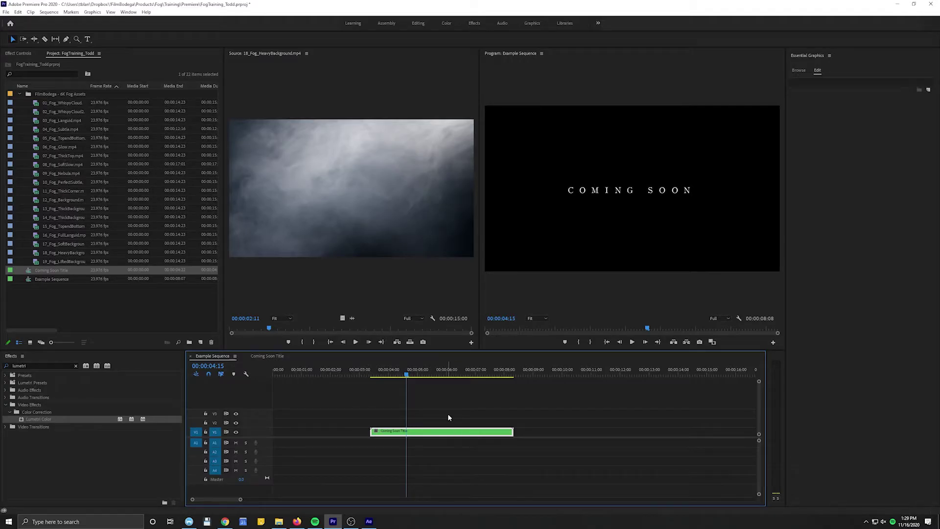
Inside the Coming Soon Title nest, move the COMING SOON clip to start near one second.
double_click(414, 432)
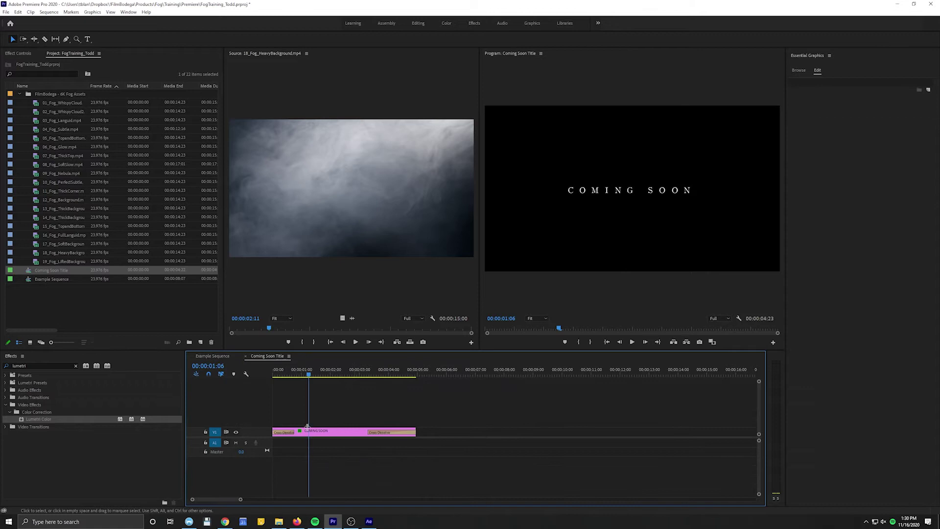
drag(307, 427, 344, 427)
drag(346, 374, 409, 406)
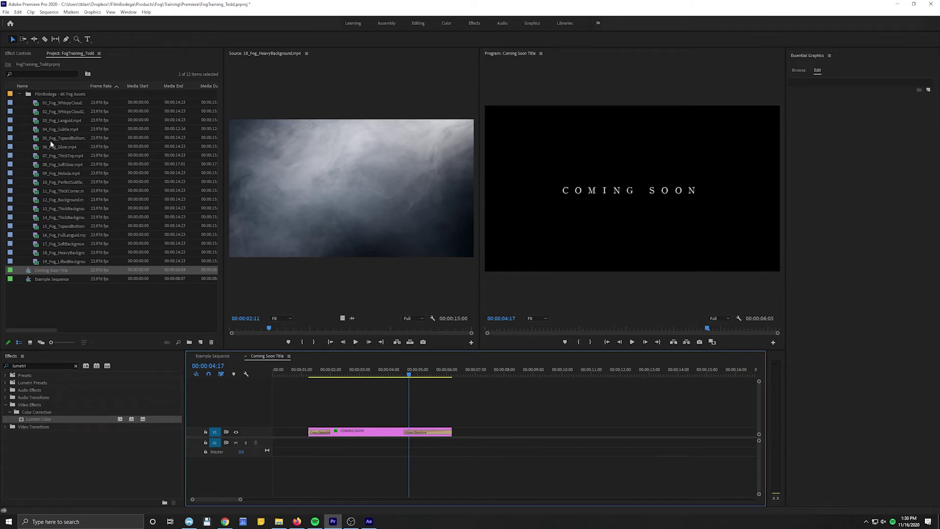
Preview 04_Fog_Subtle.mp4 and check the sequence frame size settings without changing them.
double_click(40, 129)
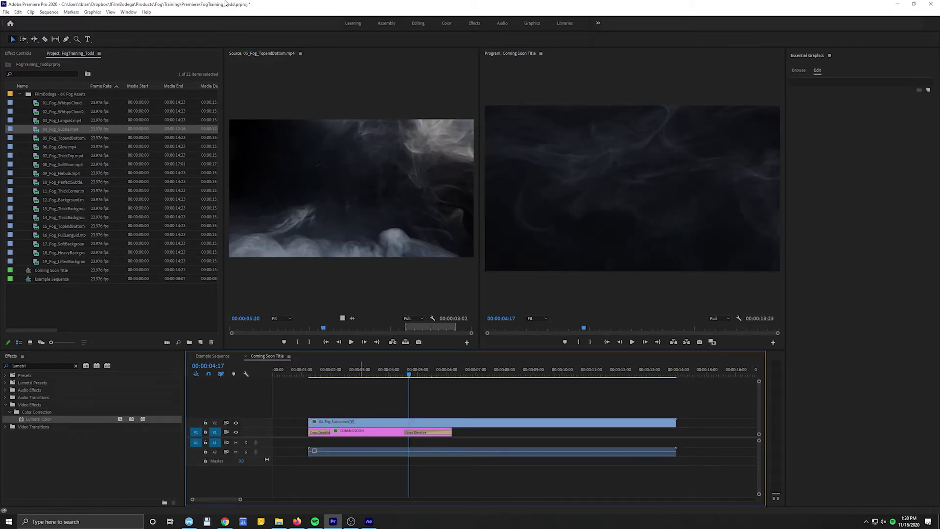
click(49, 12)
click(64, 20)
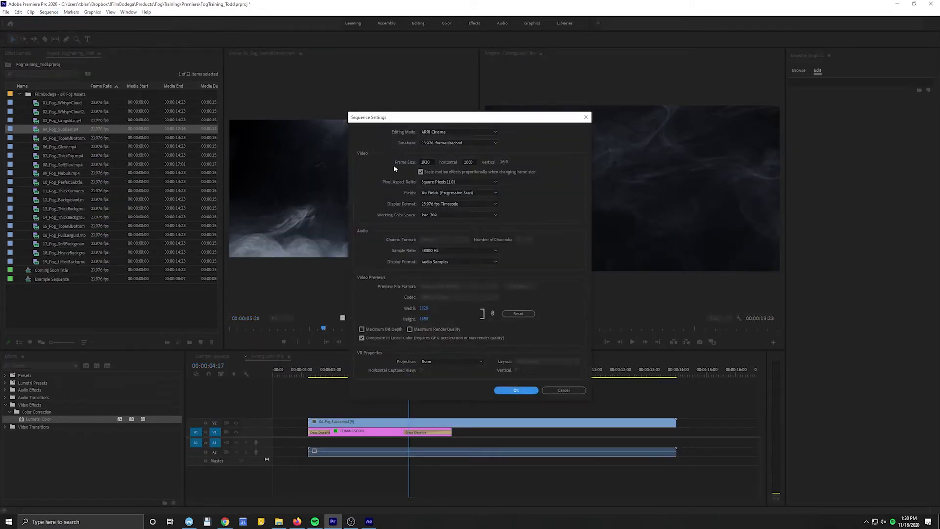
click(563, 390)
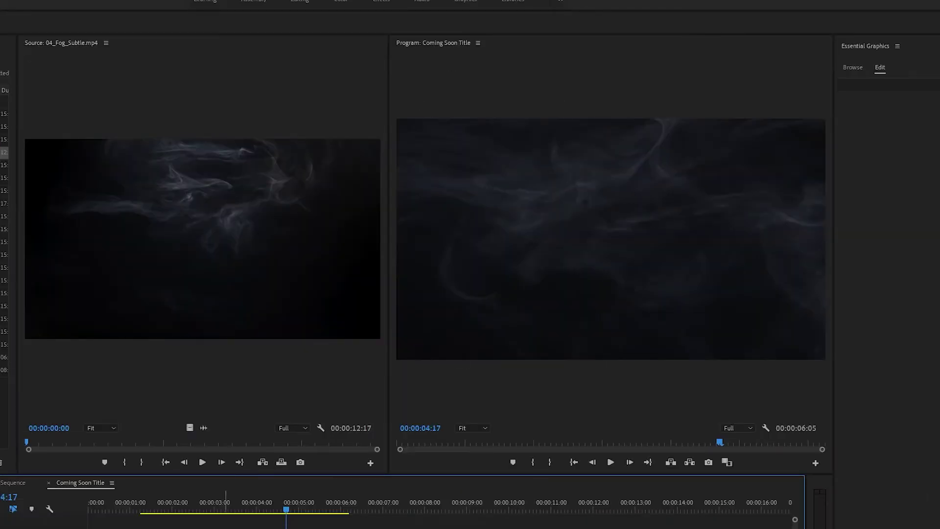
Set the 04_Fog_Subtle clip on V2 to frame size and show its Effect Controls.
right_click(345, 473)
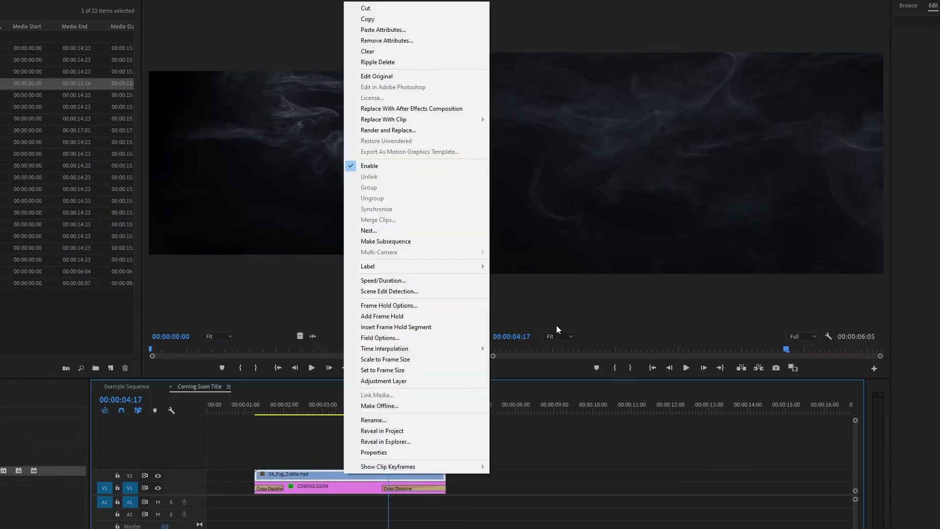
click(407, 371)
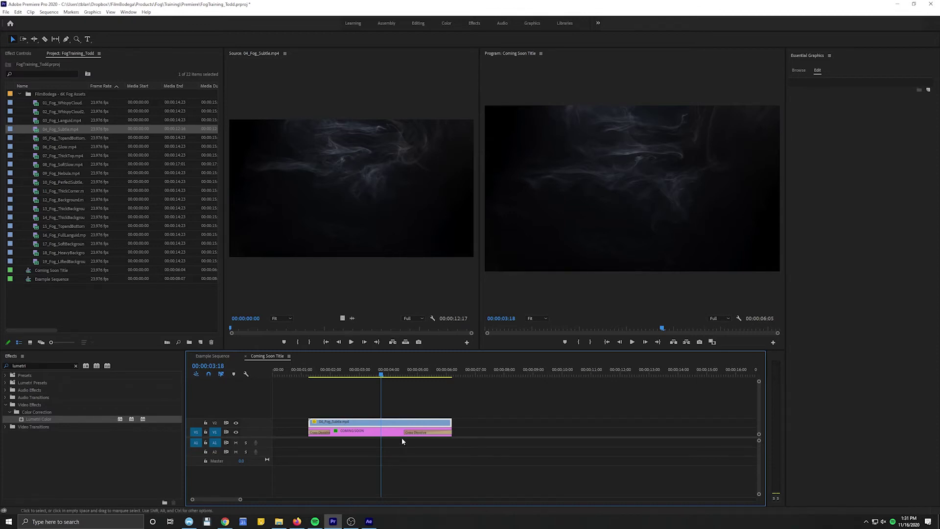
click(15, 53)
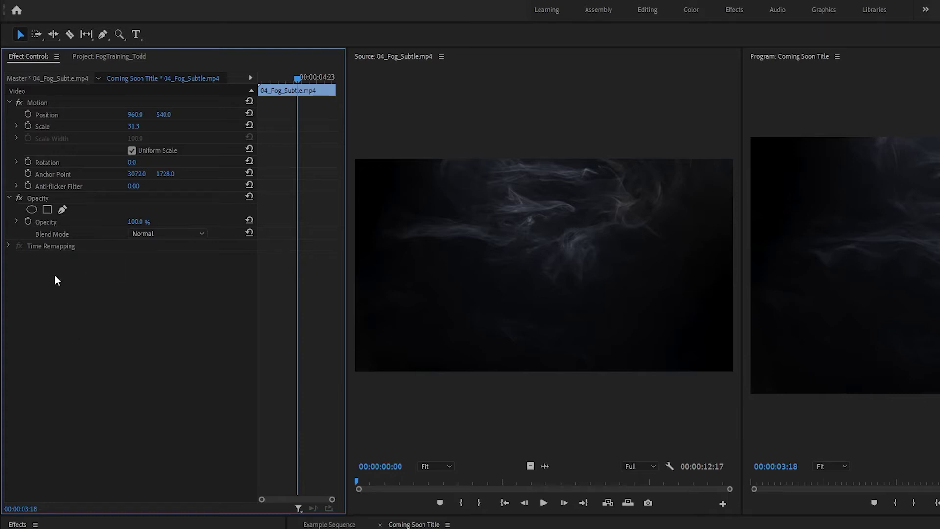
Set the fog layer's Opacity blend mode to Screen and scrub back to preview the title.
click(8, 198)
click(8, 197)
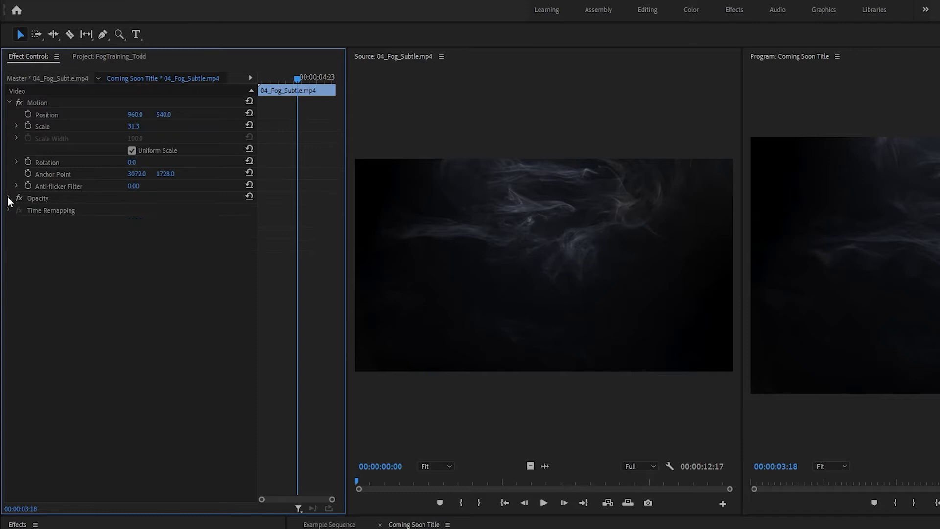
click(8, 197)
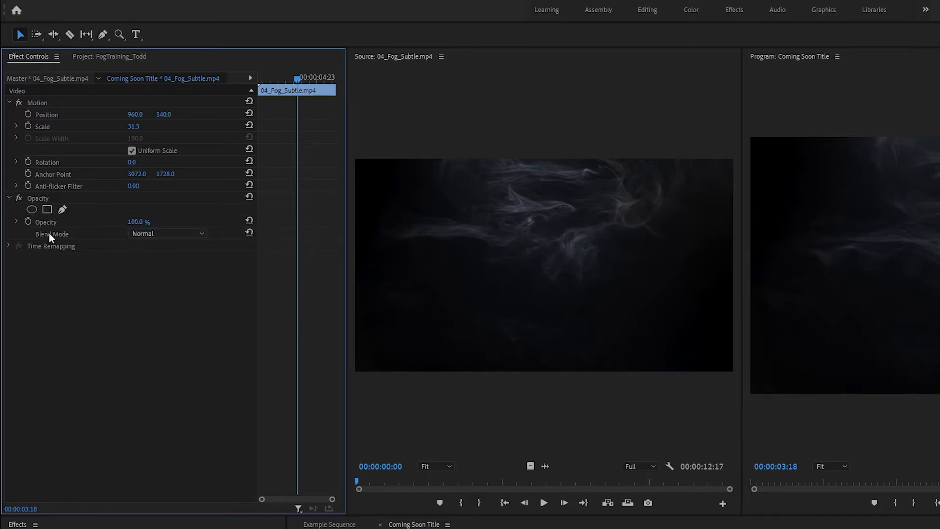
click(176, 234)
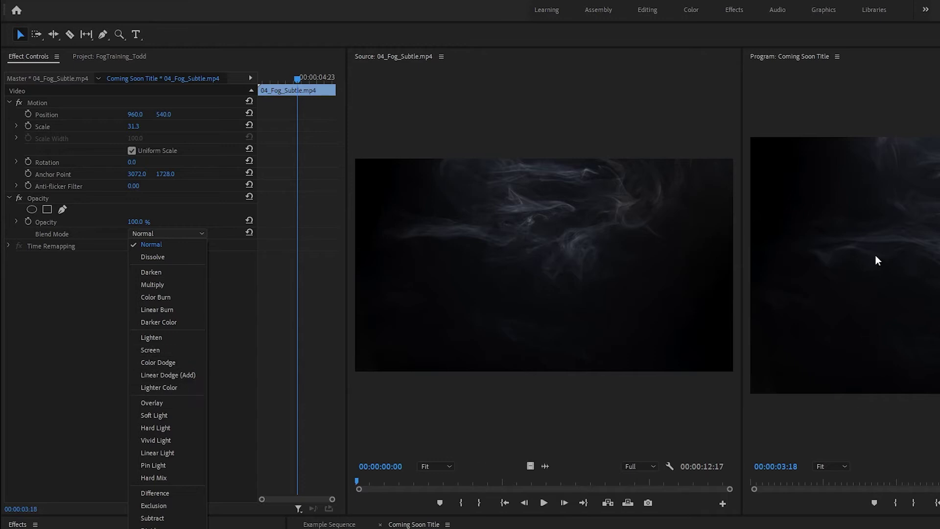
click(148, 348)
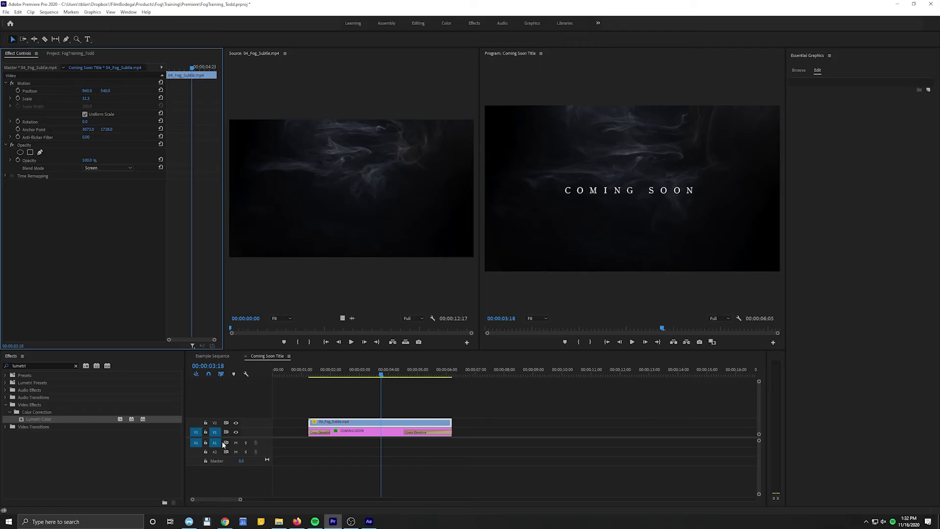
drag(378, 375, 368, 392)
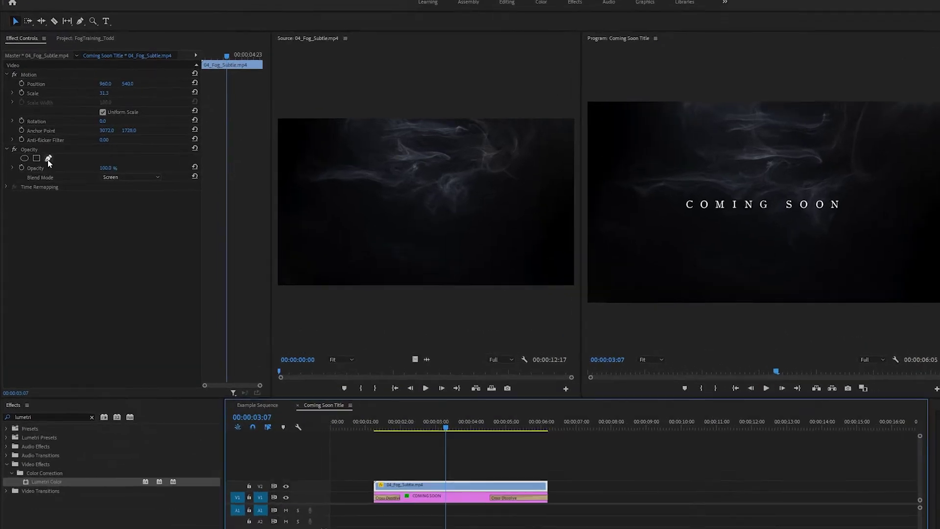
Draw a closed pen mask around the COMING SOON title in the Program monitor.
click(29, 152)
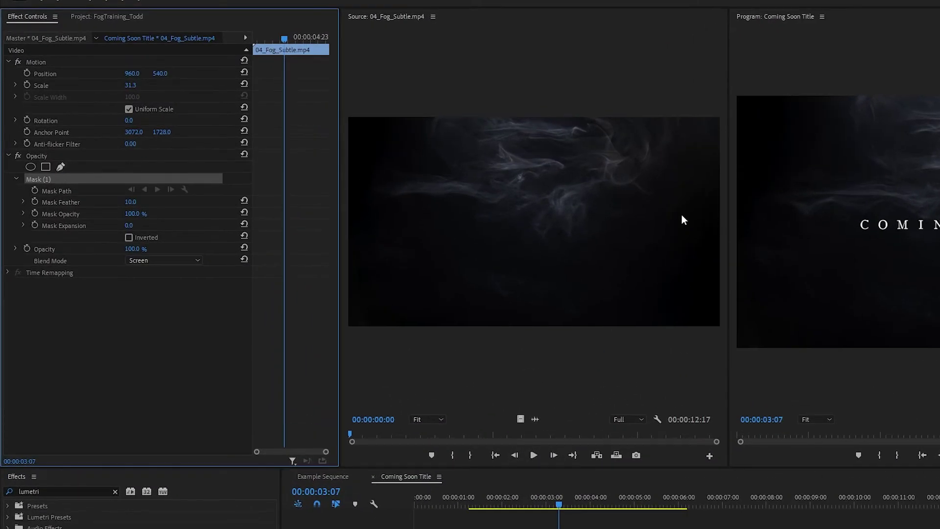
click(930, 159)
click(854, 186)
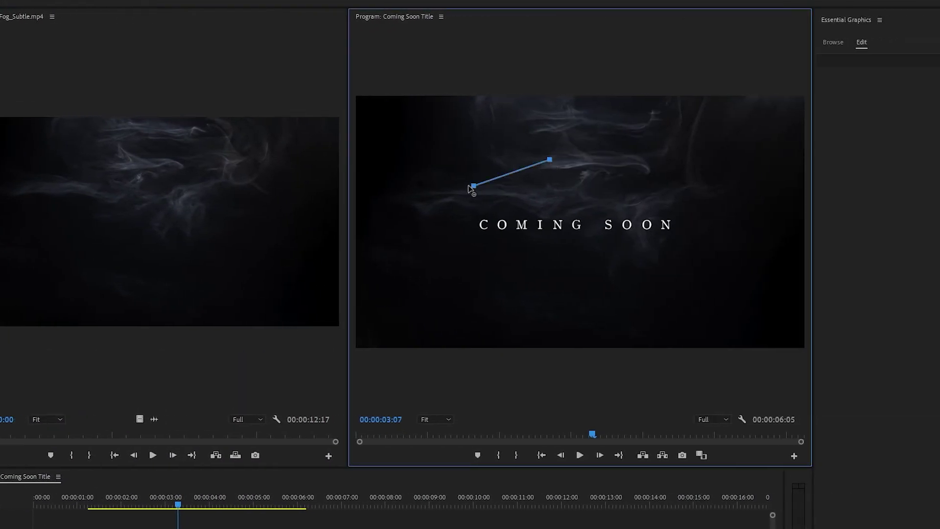
click(437, 204)
click(438, 243)
click(492, 254)
click(580, 261)
drag(662, 268, 694, 265)
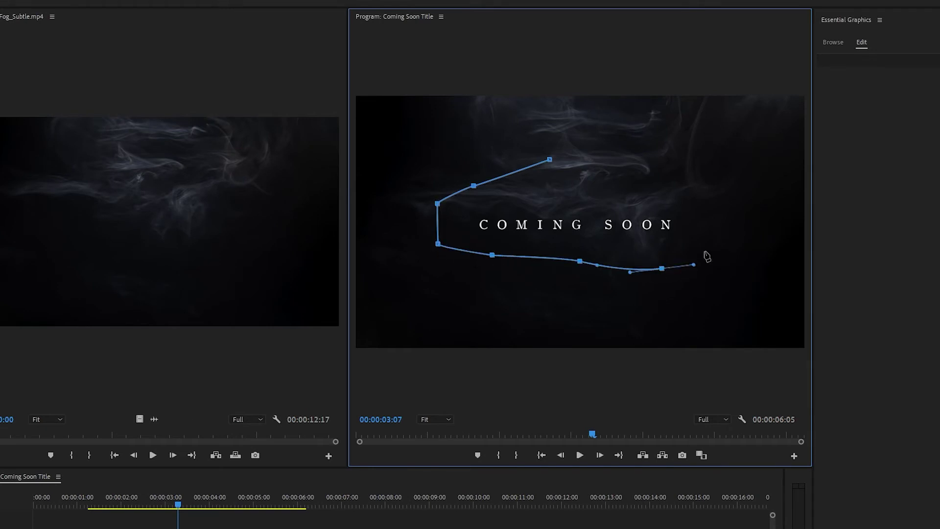
click(705, 251)
click(716, 198)
click(654, 179)
click(550, 160)
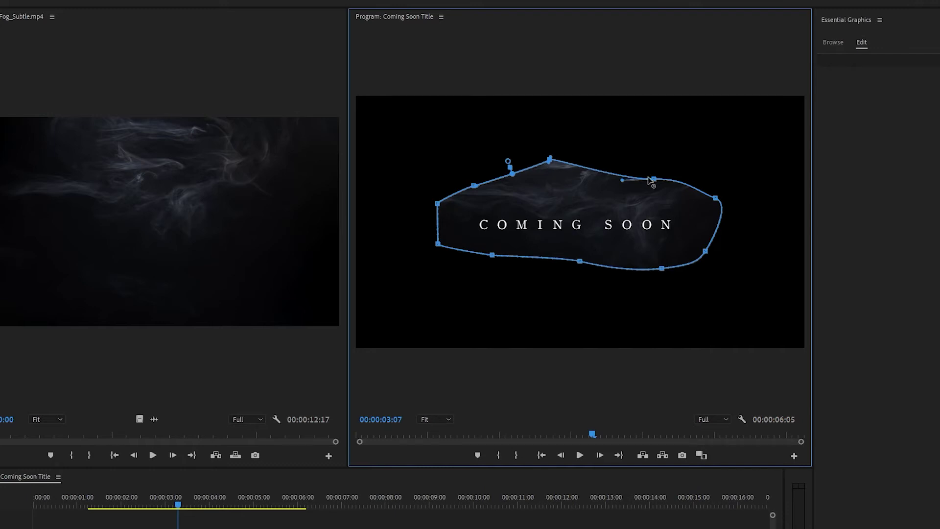
Raise the mask's top edge and increase Mask Feather to about 1249.
drag(654, 179, 655, 157)
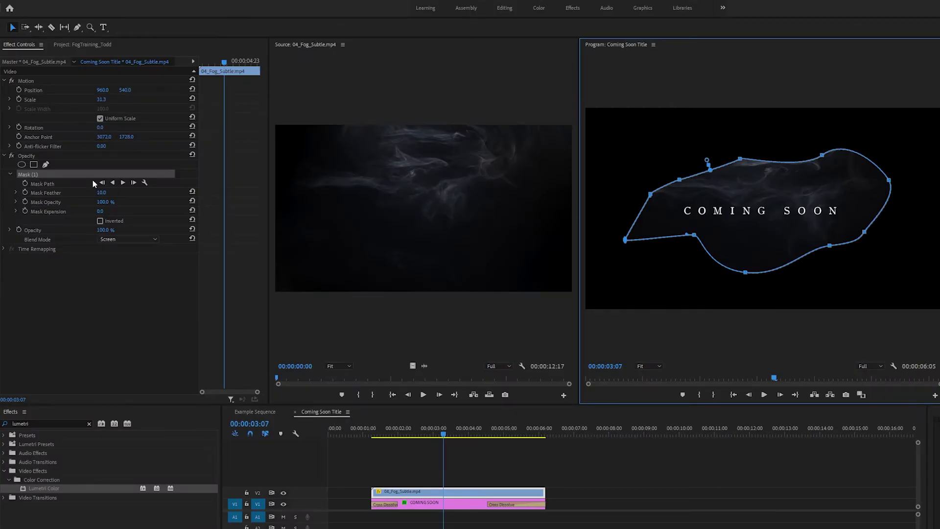
drag(101, 192, 146, 192)
drag(705, 156, 696, 129)
Scrub to review the fog over the title, then drag Lumetri Color onto the 04_Fog_Subtle clip.
click(553, 479)
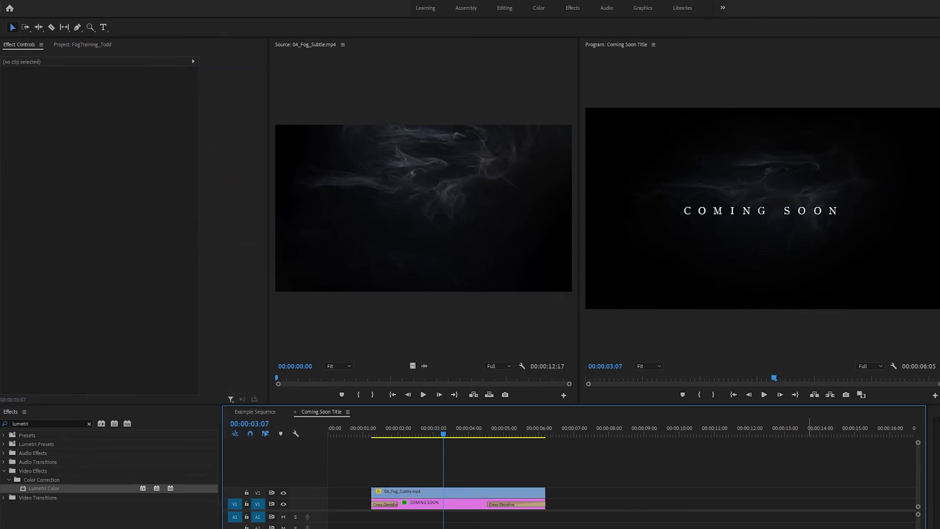
mouse_move(443, 433)
mouse_down()
mouse_move(348, 429)
mouse_move(529, 436)
mouse_move(446, 434)
mouse_up()
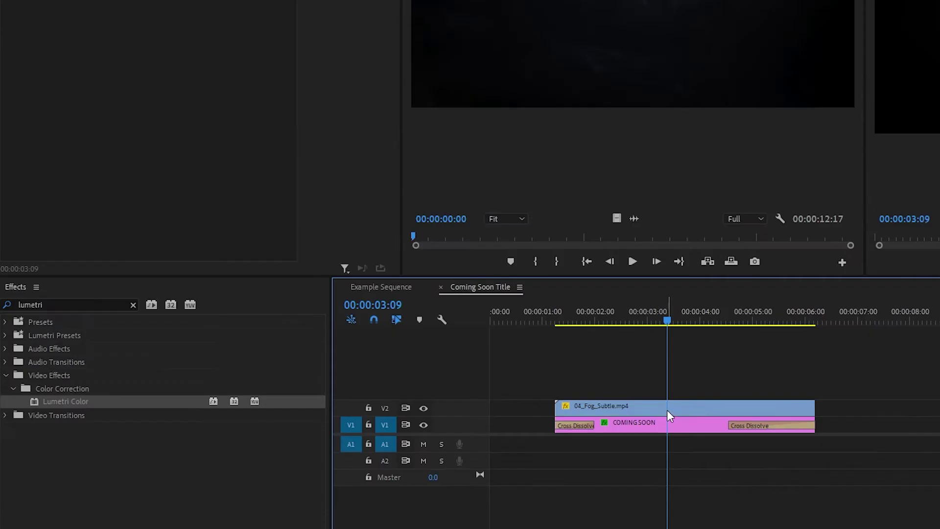
click(669, 415)
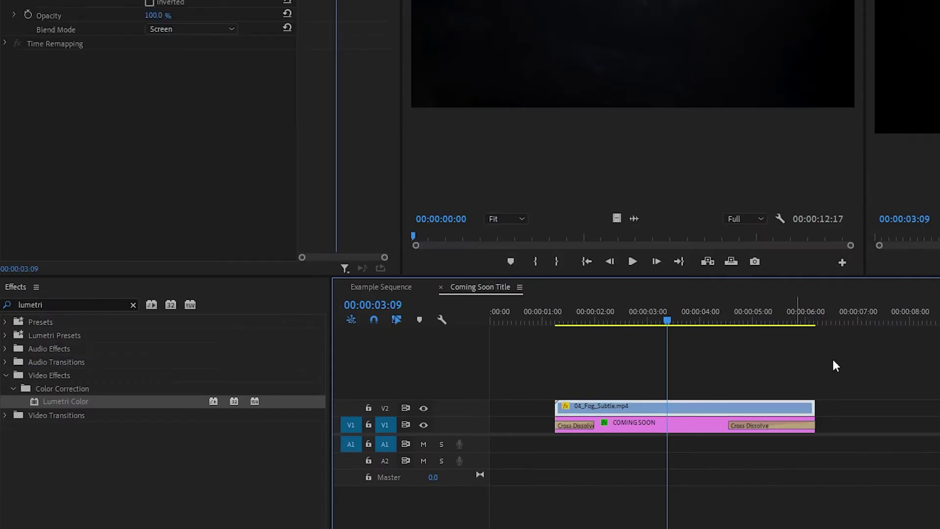
drag(44, 409, 687, 415)
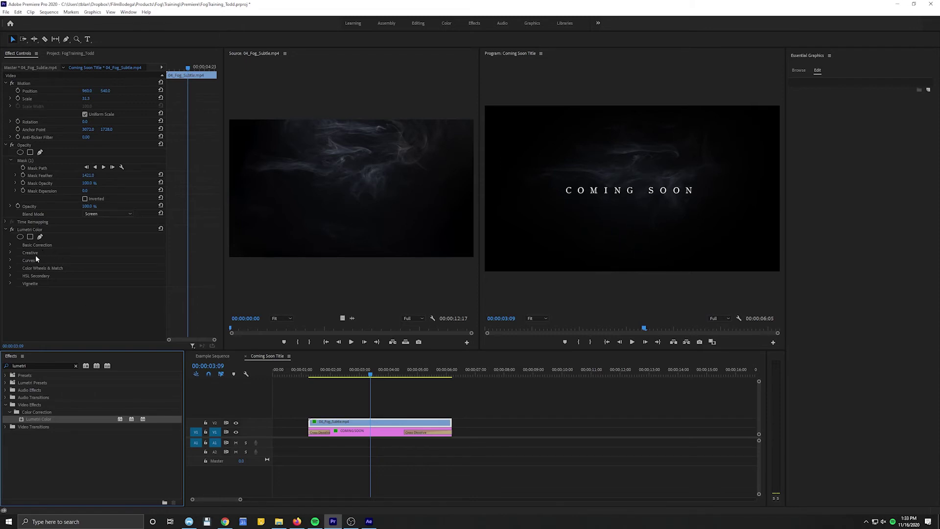
Expand Lumetri Curves and try fog opacity at 59 before returning it to 100%.
click(11, 260)
drag(217, 137, 197, 164)
click(84, 115)
text(59)
key(Return)
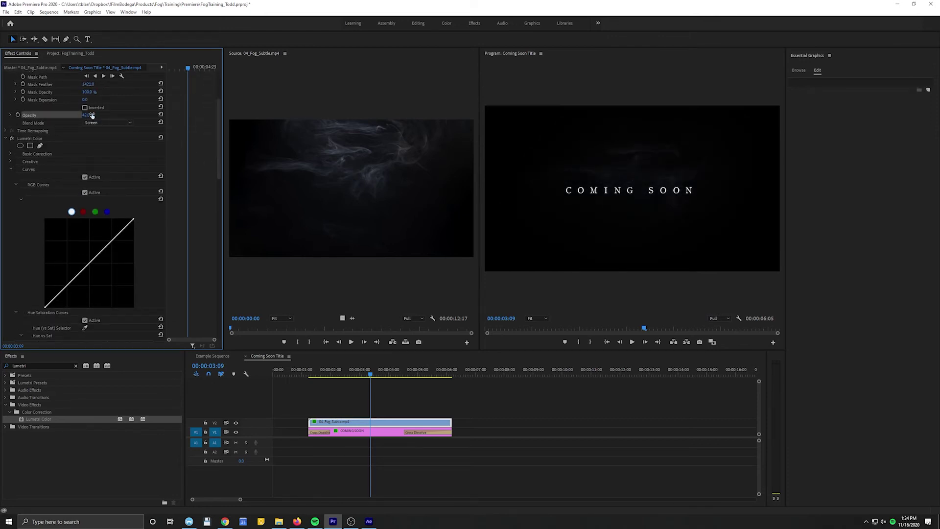
drag(92, 117, 102, 228)
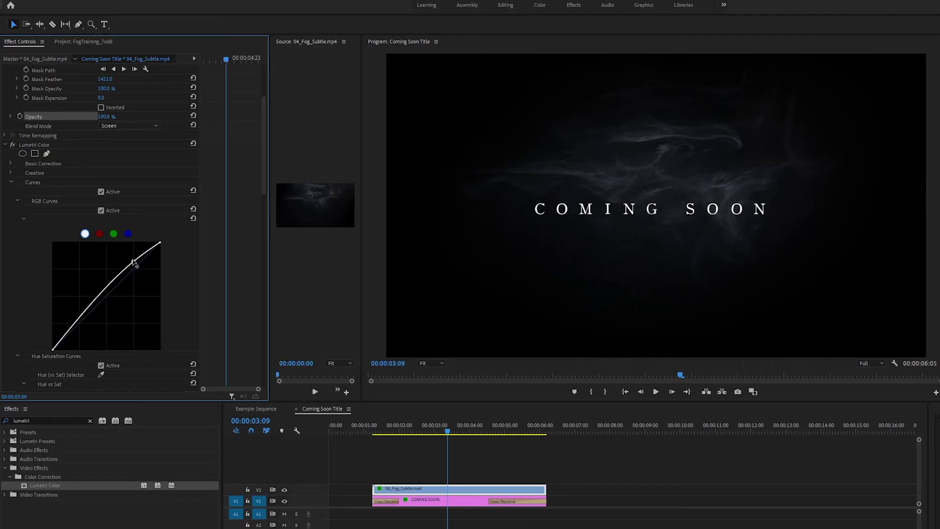
Shape the RGB curve into an S with a raised upper point and lowered shadow point.
drag(135, 261, 135, 258)
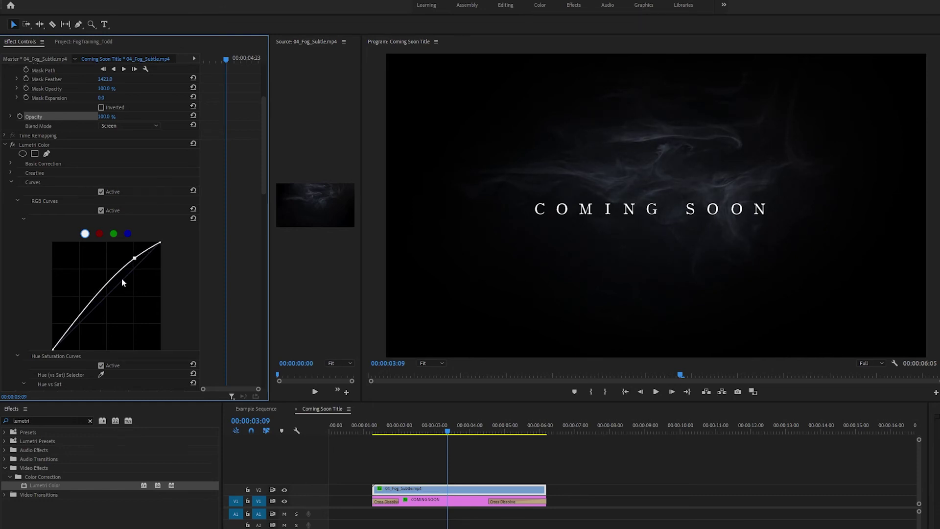
drag(78, 322, 77, 338)
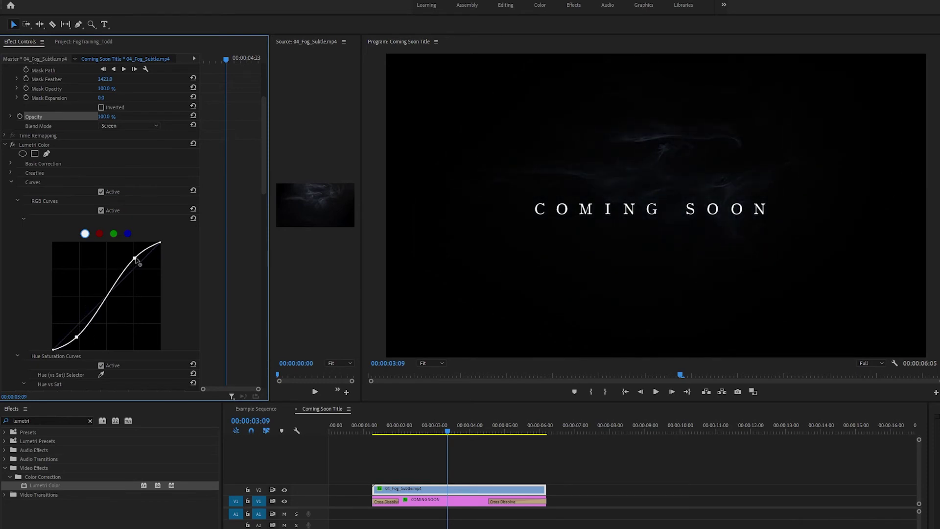
drag(134, 260, 132, 259)
drag(77, 337, 76, 334)
Raise the green curve to tint the fog, then raise the blue curve to turn it teal.
click(113, 235)
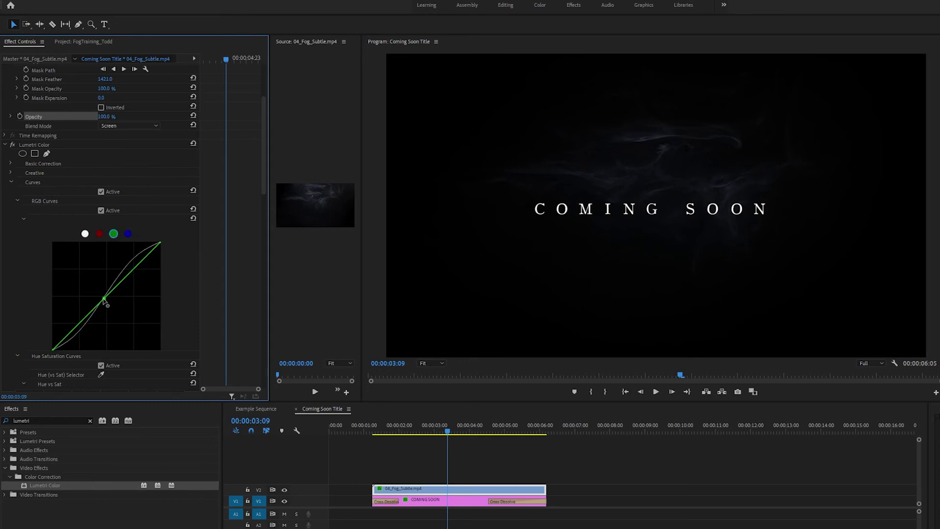
drag(103, 299, 126, 315)
click(99, 234)
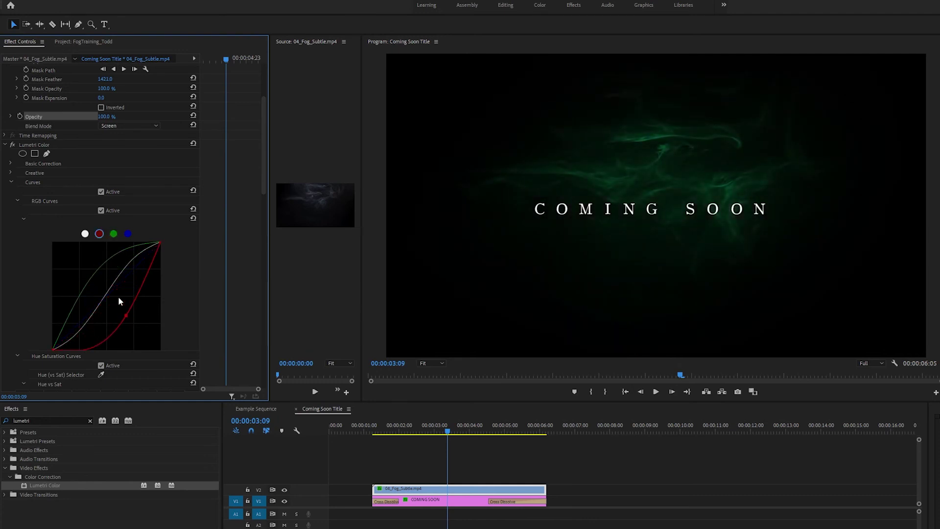
click(127, 234)
drag(109, 295, 98, 284)
Ease back the green boost and nudge the red channel curve.
click(113, 235)
drag(88, 286, 92, 290)
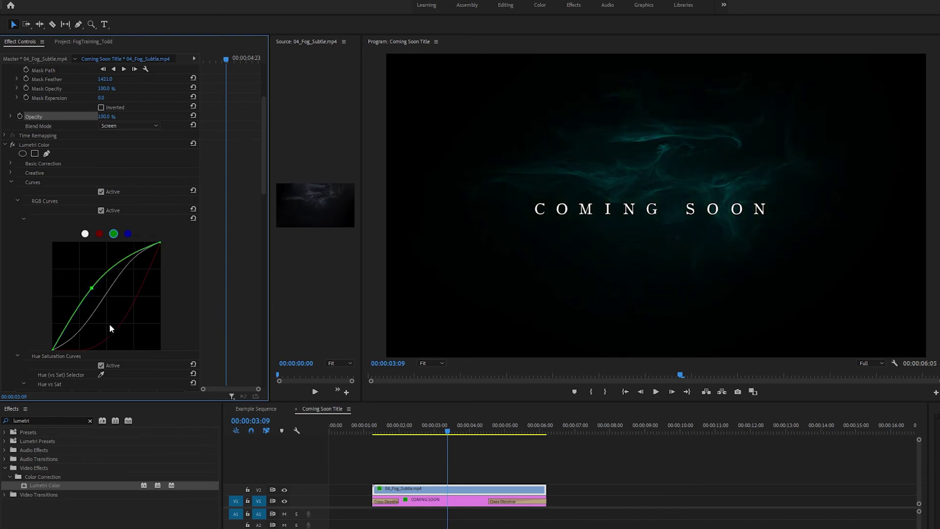
click(99, 234)
mouse_move(125, 317)
mouse_down()
mouse_move(121, 310)
mouse_move(129, 318)
mouse_up()
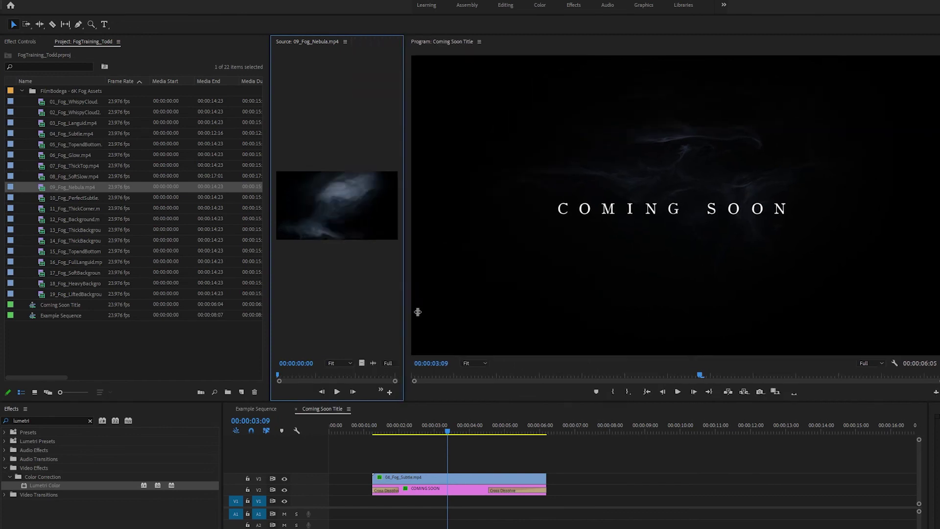
Place 09_Fog_Nebula.mp4 on V1 beneath the title, trimmed to end with the title.
drag(417, 312, 443, 312)
drag(361, 363, 379, 501)
key(c)
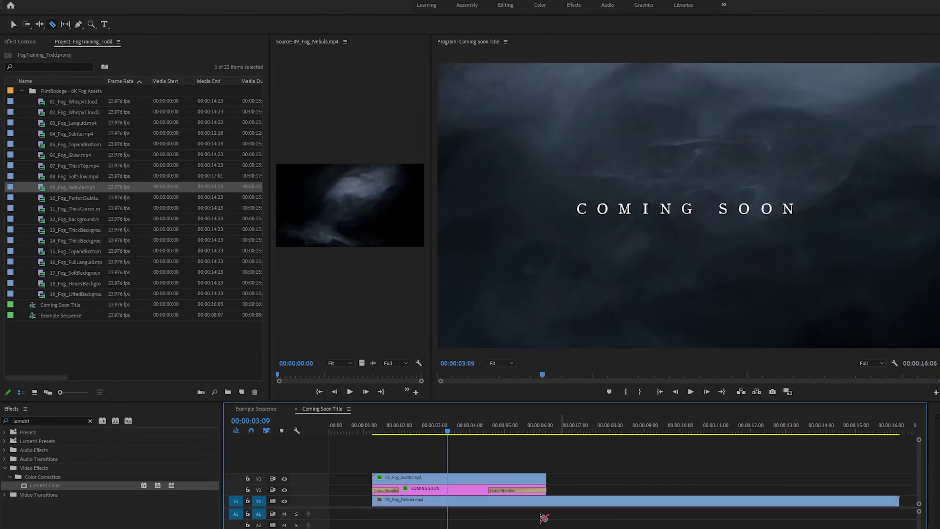
click(547, 500)
key(v)
click(563, 503)
key(Delete)
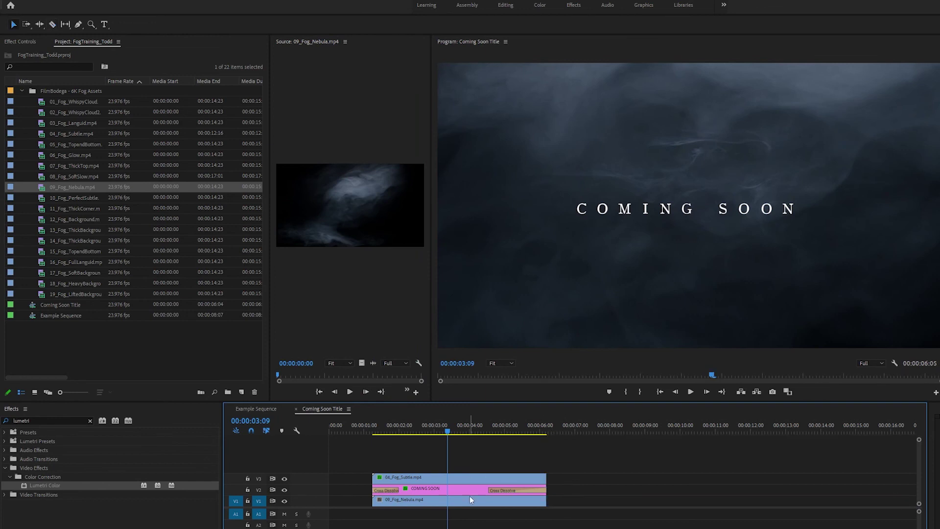
Set the Nebula clip to frame size and apply Lumetri Color to it.
right_click(469, 496)
click(500, 407)
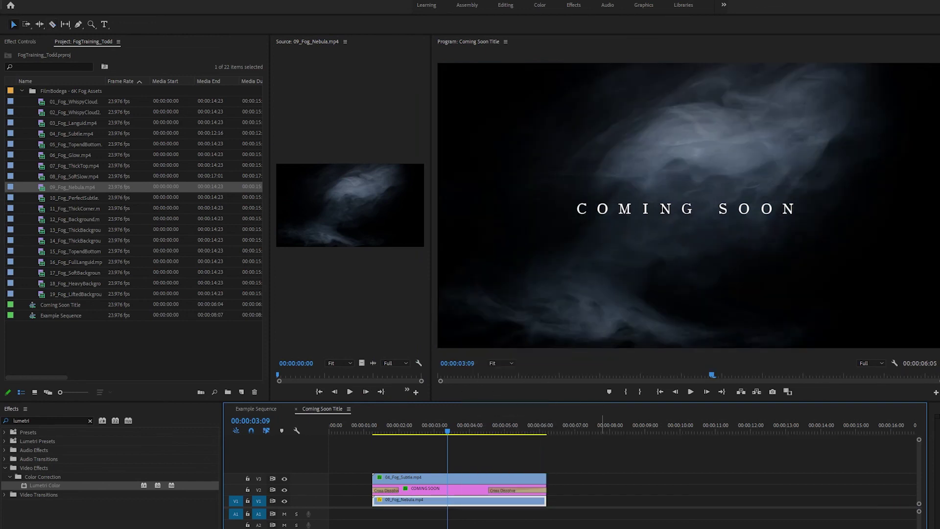
double_click(43, 486)
click(20, 41)
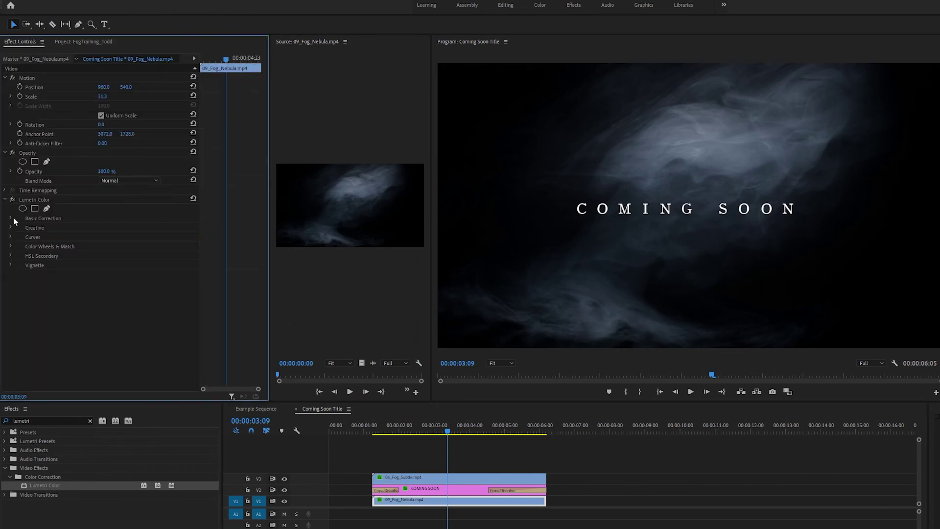
Lower the Nebula clip's Lumetri RGB curve highlights and shadows so the fog turns dark and faint.
click(11, 237)
drag(263, 151, 263, 193)
drag(160, 158, 202, 231)
drag(69, 261, 69, 262)
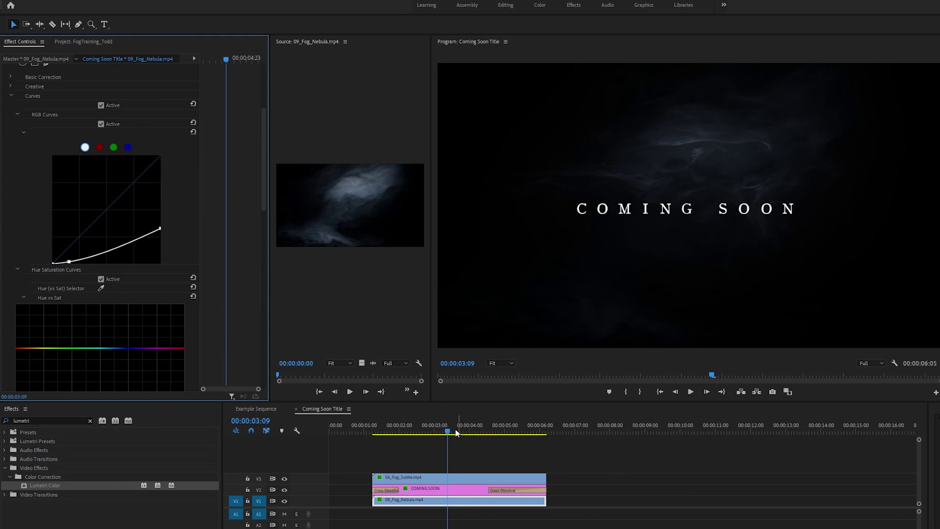
drag(458, 432, 454, 468)
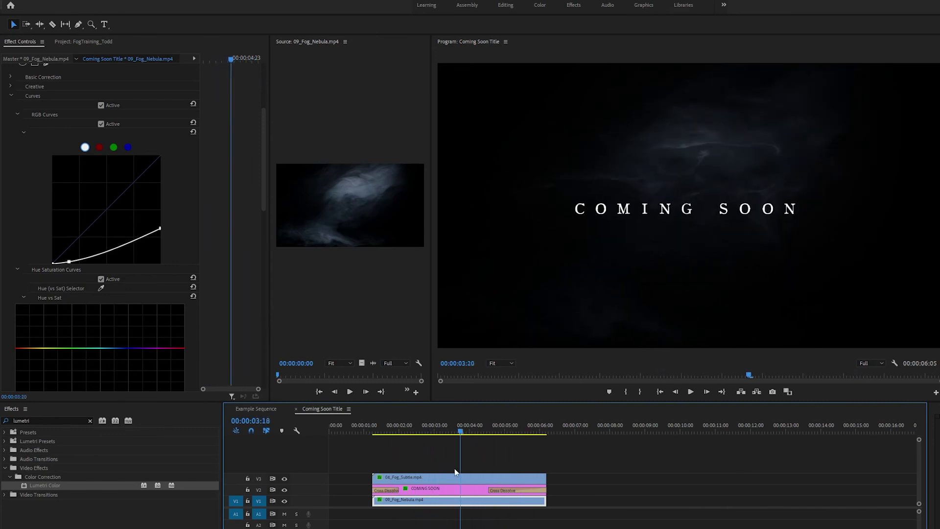